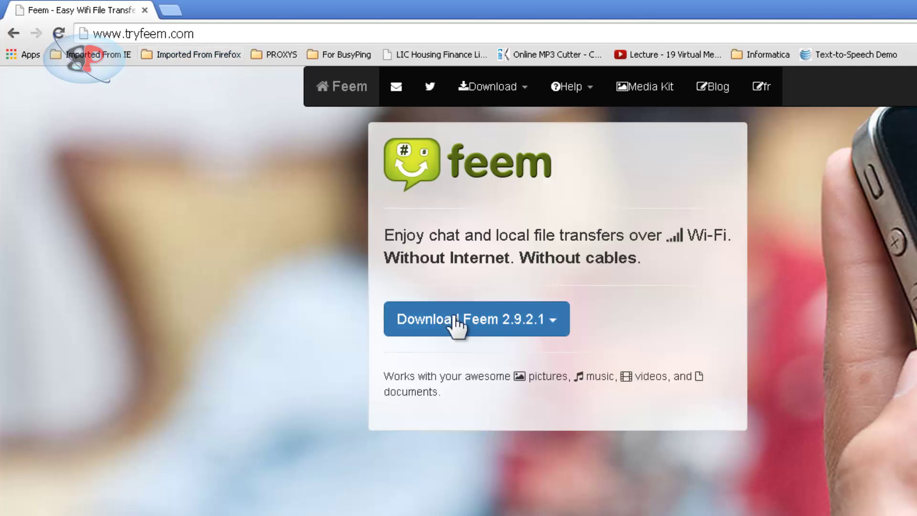
Download the Microsoft Windows installer of Feem 2.9.2.1 from tryfeem.com.
click(509, 330)
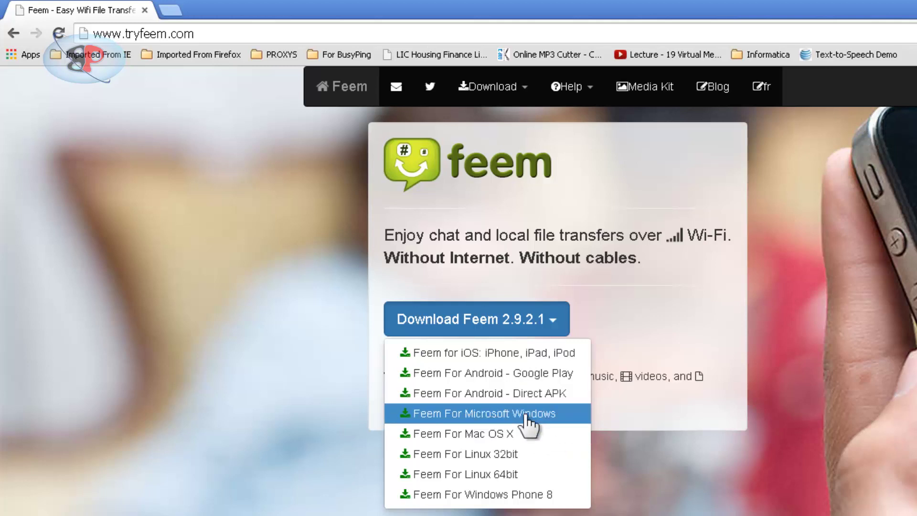
click(619, 408)
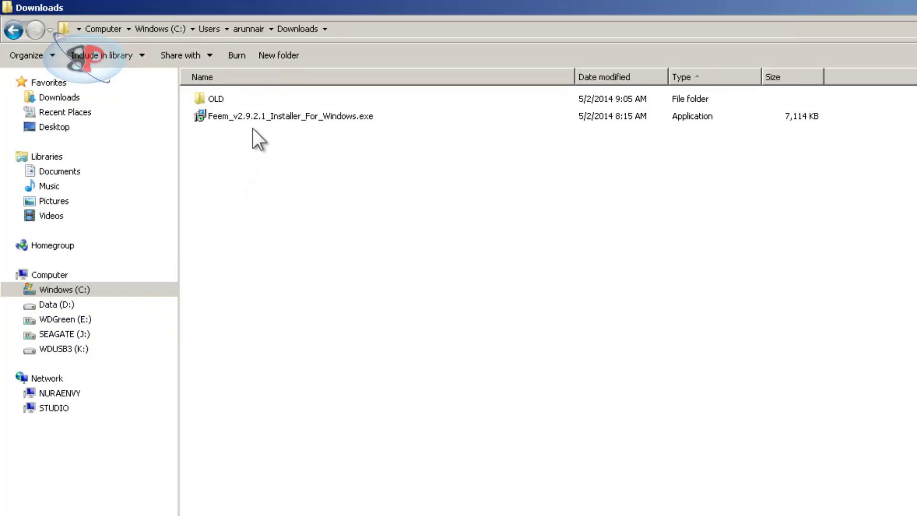
Run the Feem installer as administrator, complete setup with default options, and launch Feem.
right_click(256, 120)
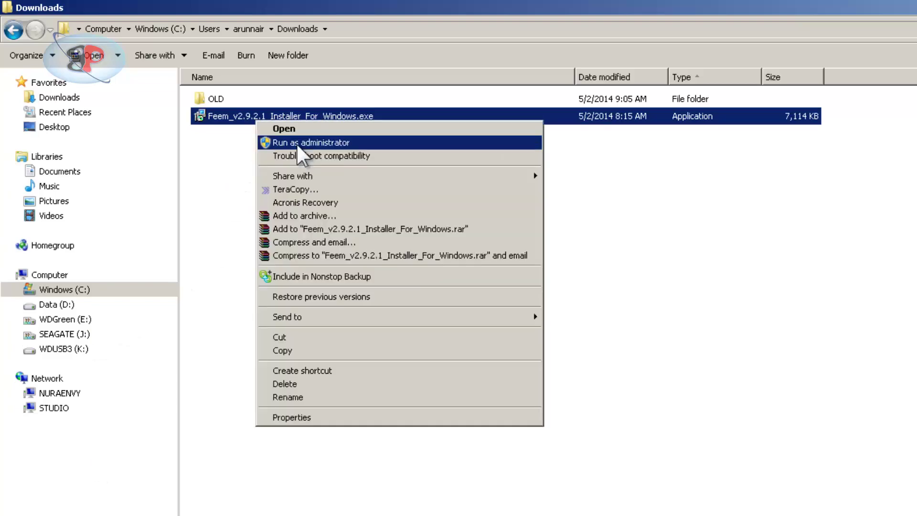
click(297, 142)
click(759, 442)
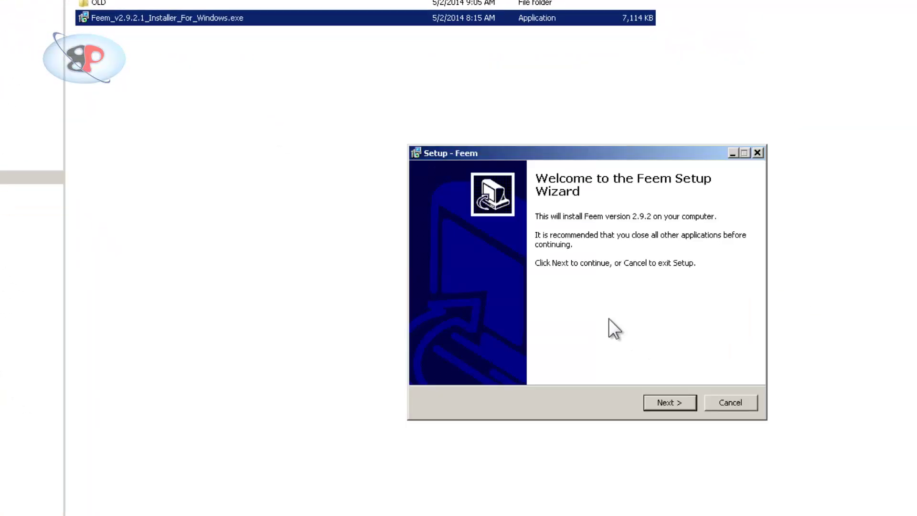
click(667, 403)
click(667, 402)
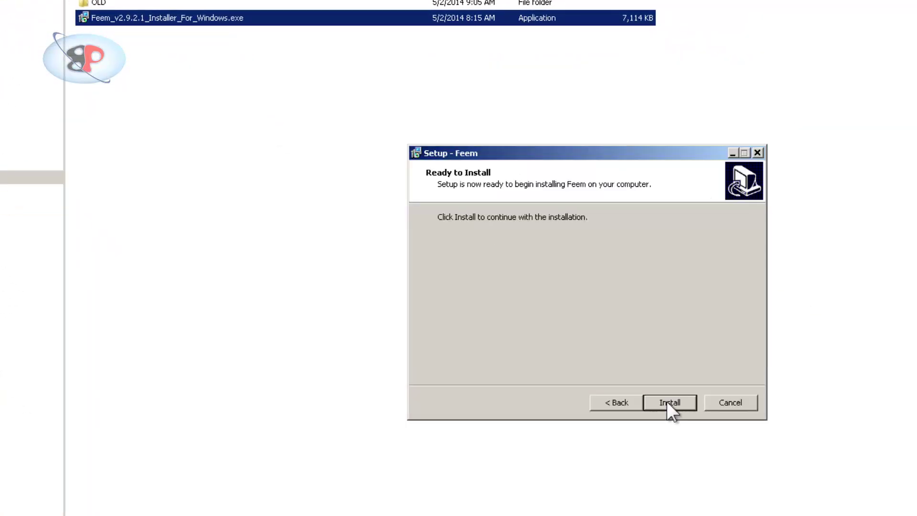
click(666, 401)
click(666, 402)
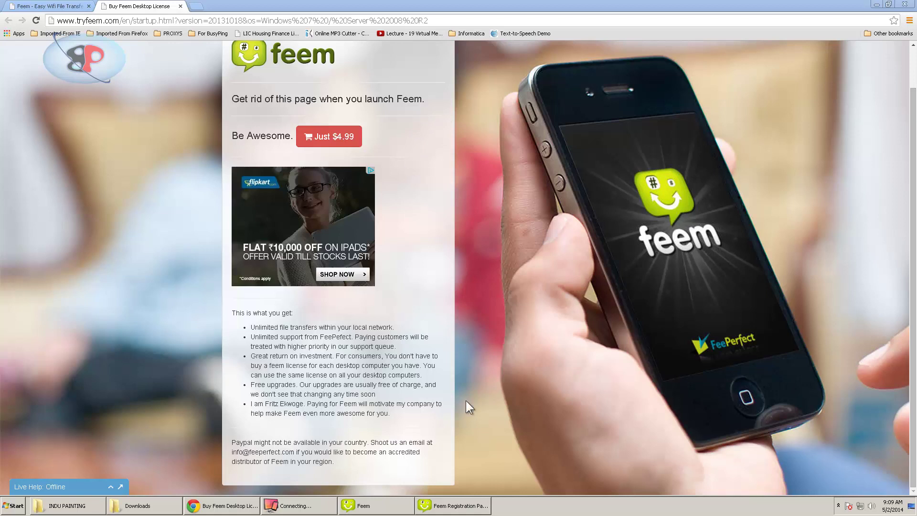
Close the Buy Feem Desktop License tab in Chrome and return to Feem's registration dialog.
click(466, 511)
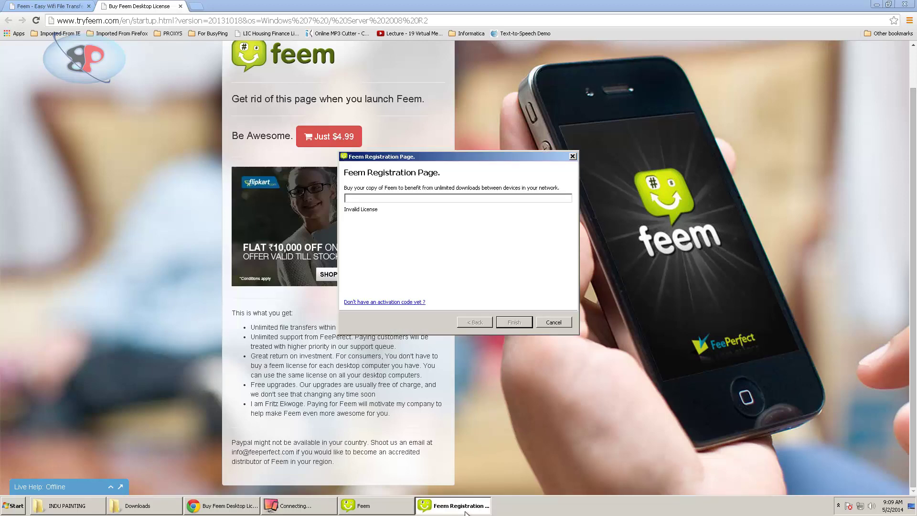
click(181, 6)
click(454, 505)
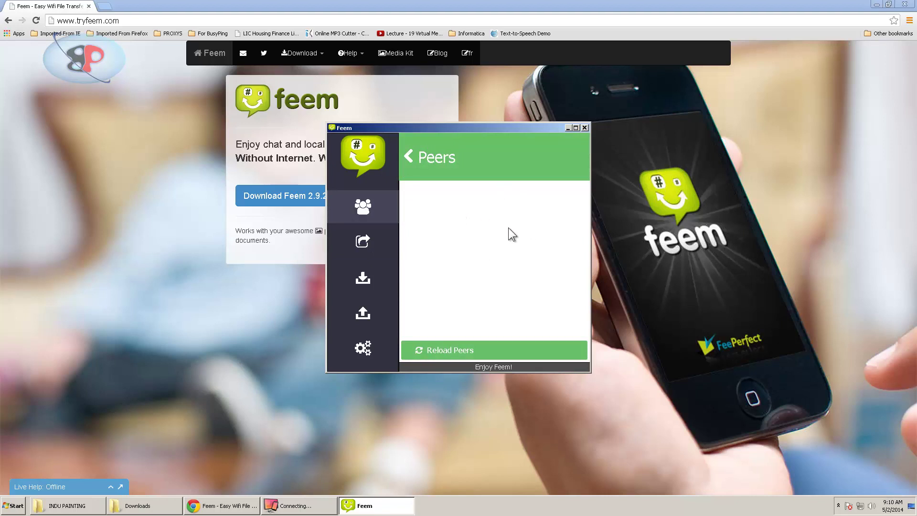
Move the Feem window to the left and show the mirrored iPad screen with Feem running.
mouse_move(322, 513)
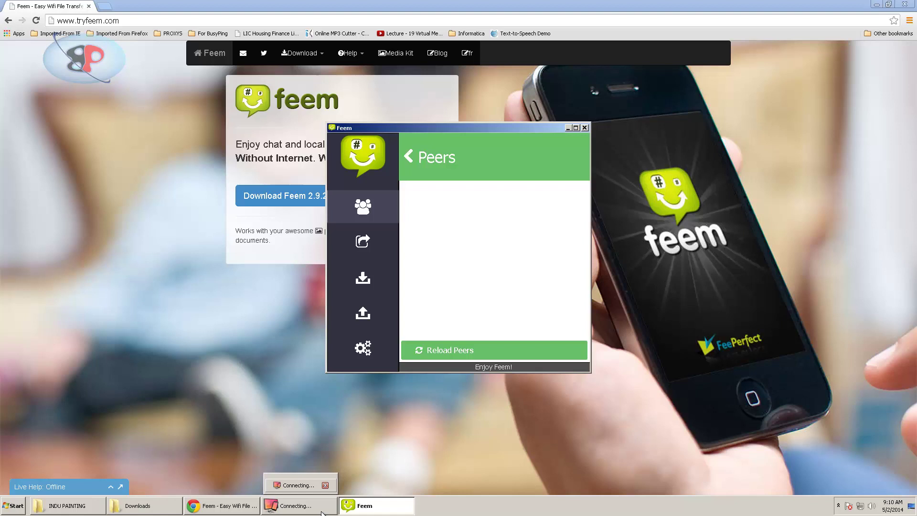
drag(364, 126, 170, 103)
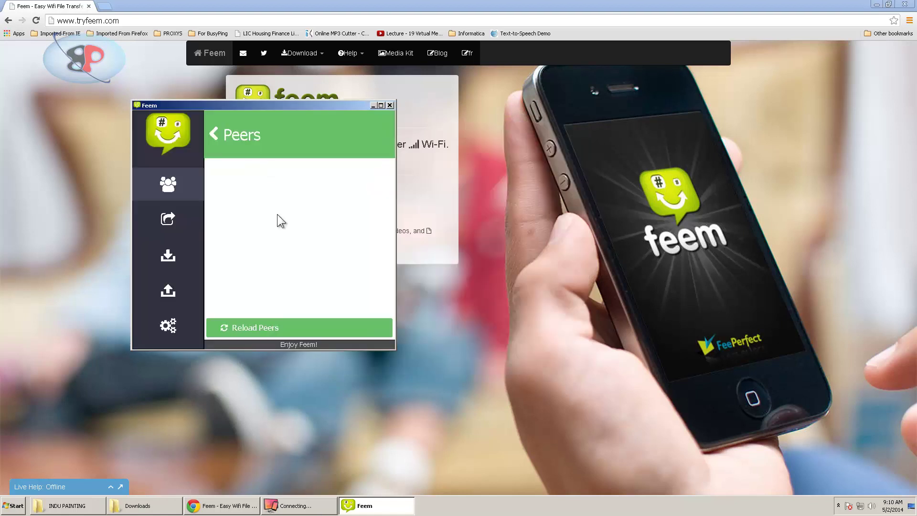
mouse_move(297, 514)
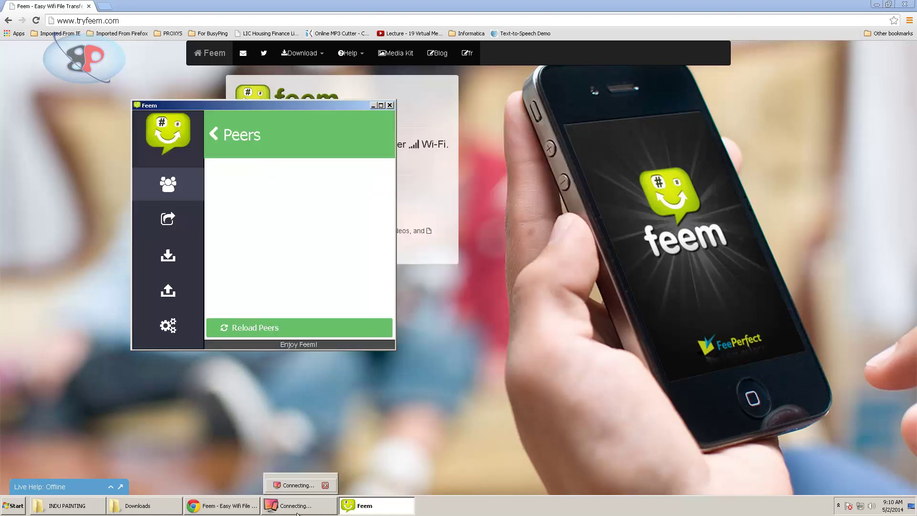
click(301, 511)
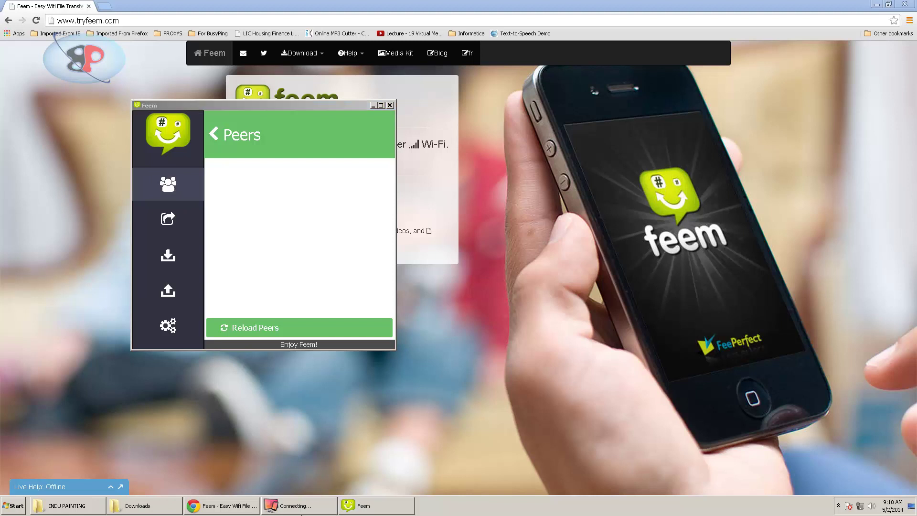
mouse_move(298, 510)
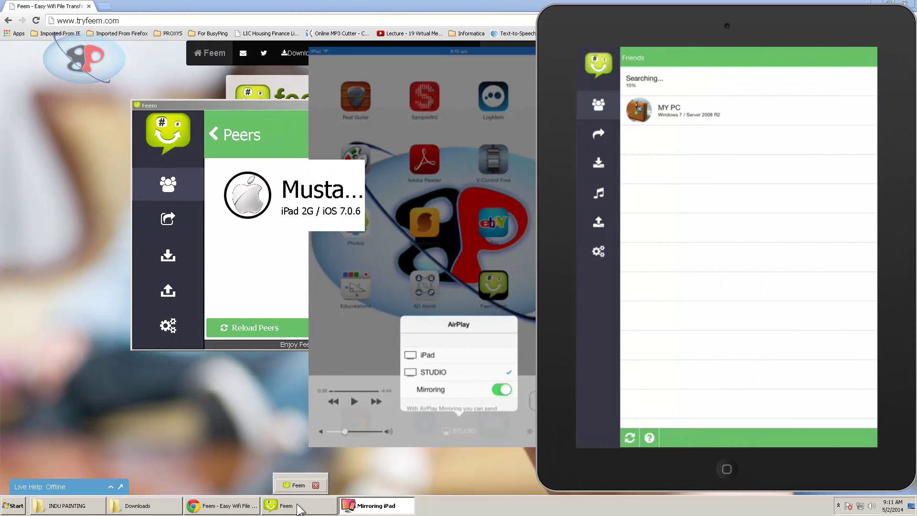
In Feem's Transfer panel, add IMG_0874 through IMG_0876 from Pictures > Photos > INDU PAINTING.
click(299, 507)
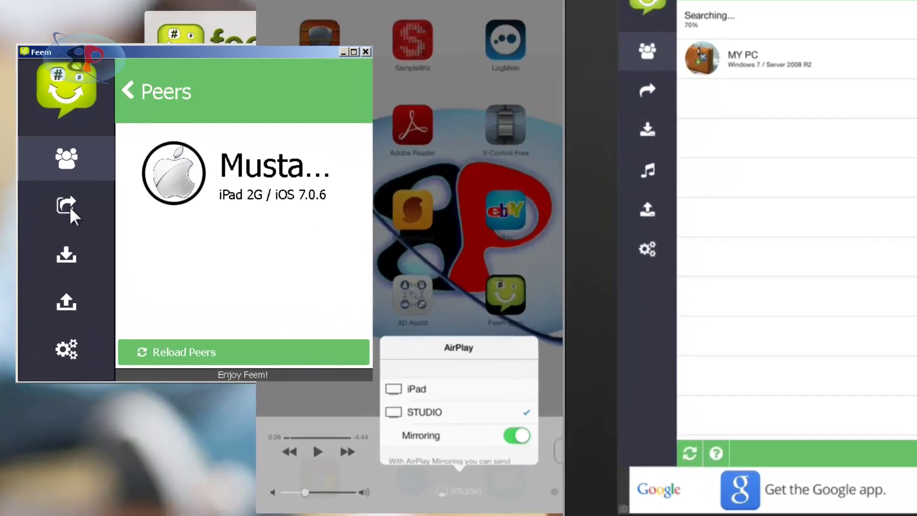
click(70, 206)
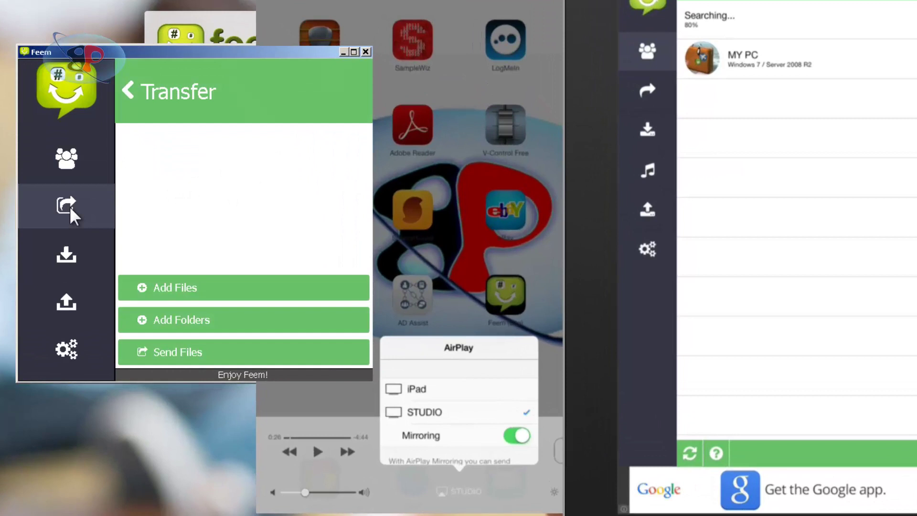
click(182, 289)
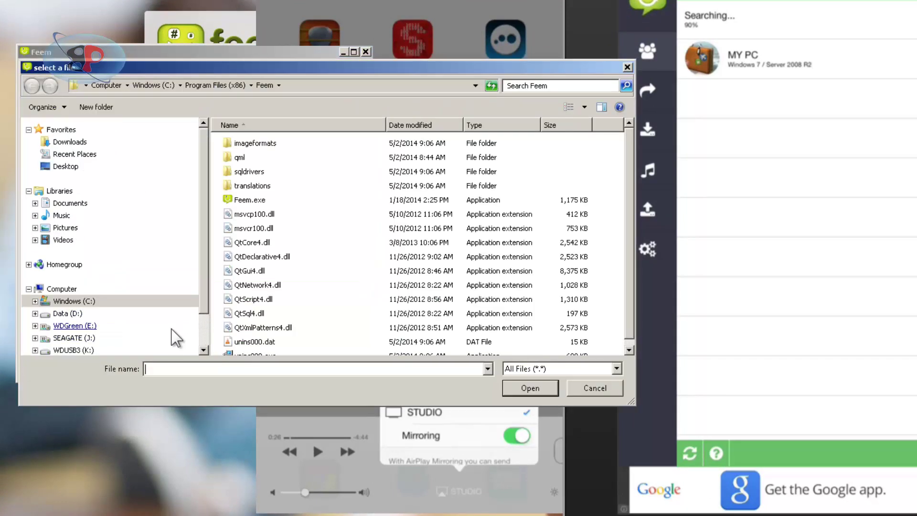
click(67, 230)
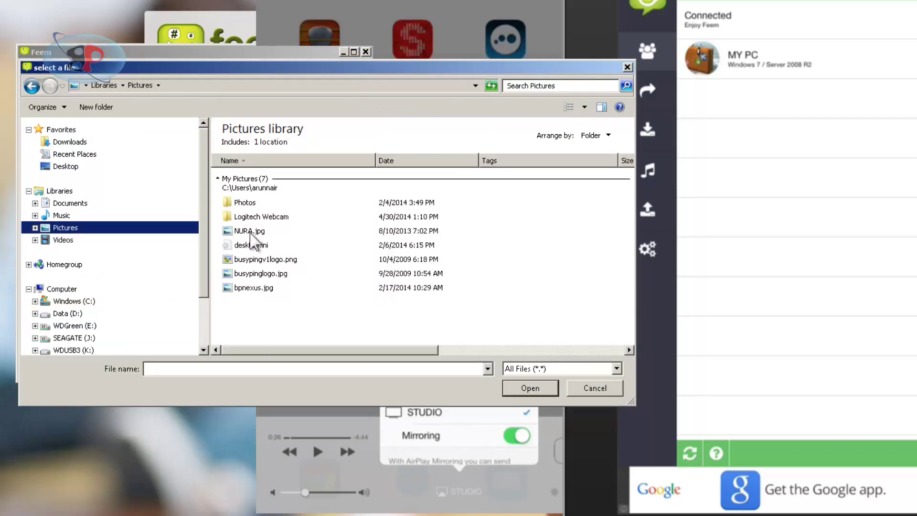
double_click(251, 203)
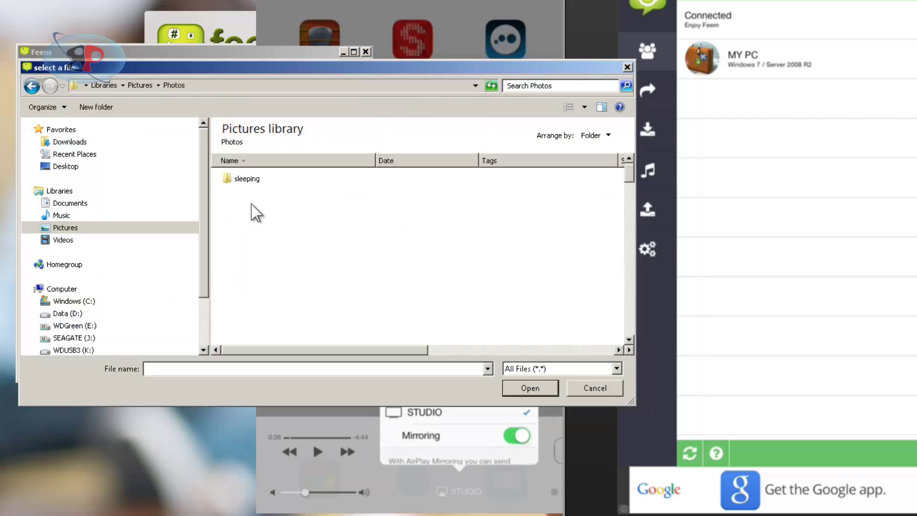
scroll(293, 272, down, 15)
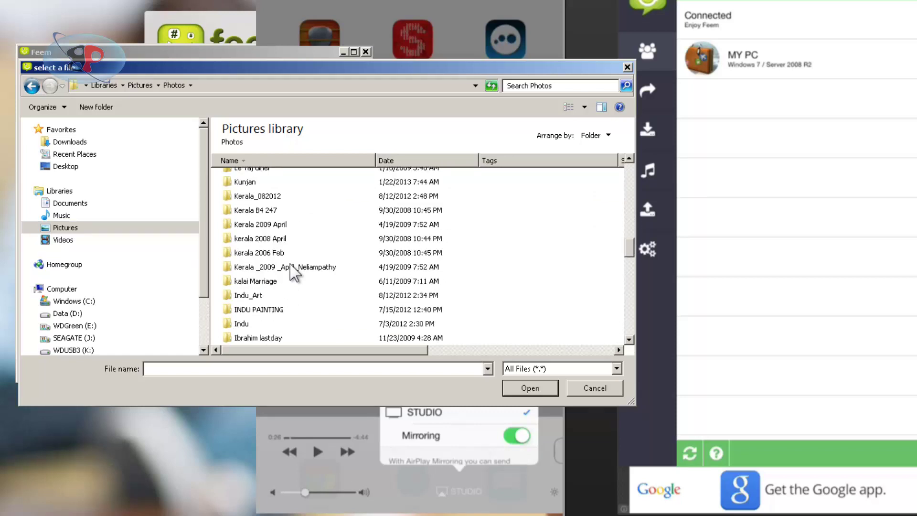
double_click(283, 309)
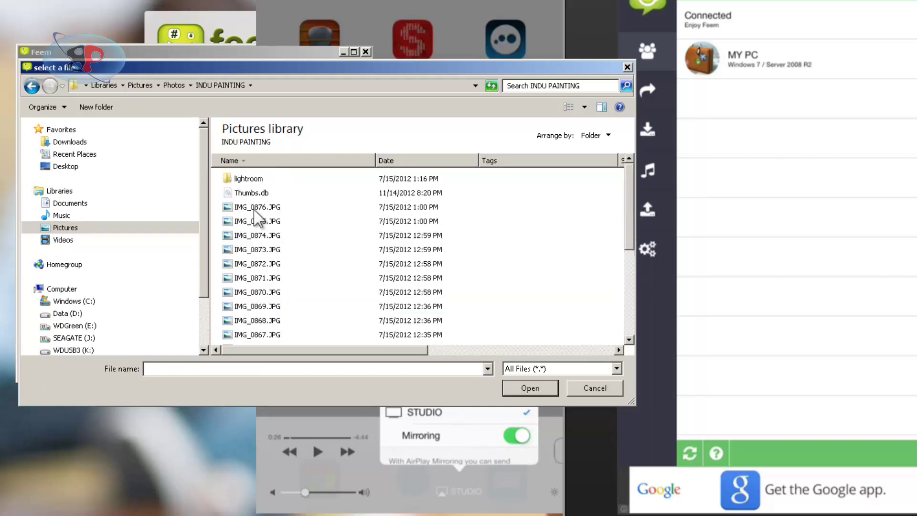
click(255, 211)
shift+click(258, 237)
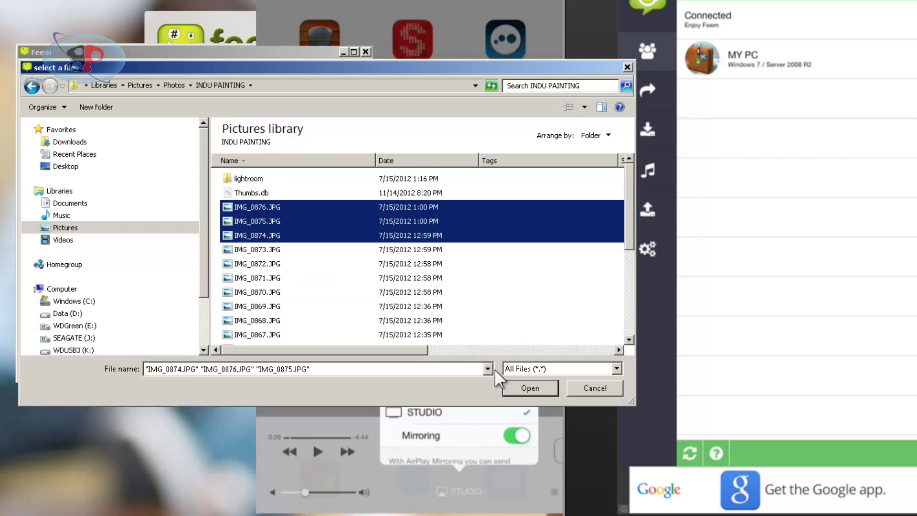
Confirm the three photos, tick the iPad as receiver, and send them.
click(530, 388)
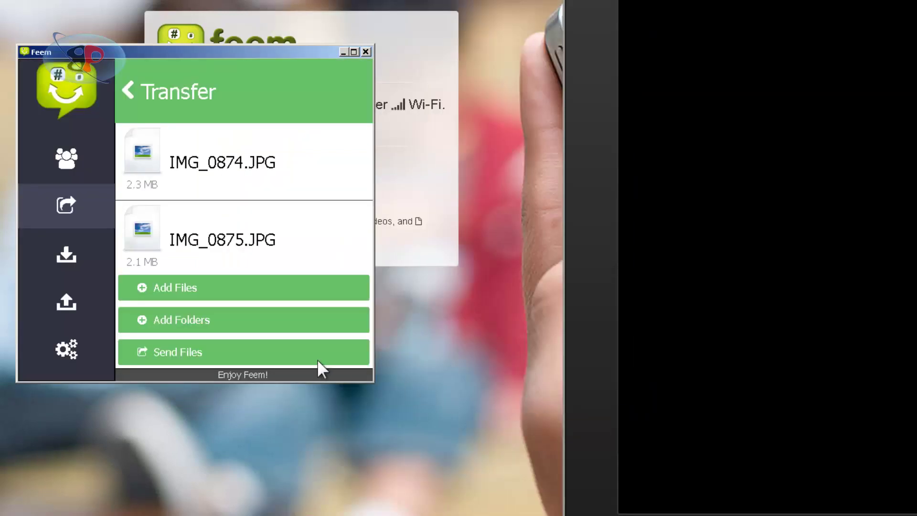
click(194, 357)
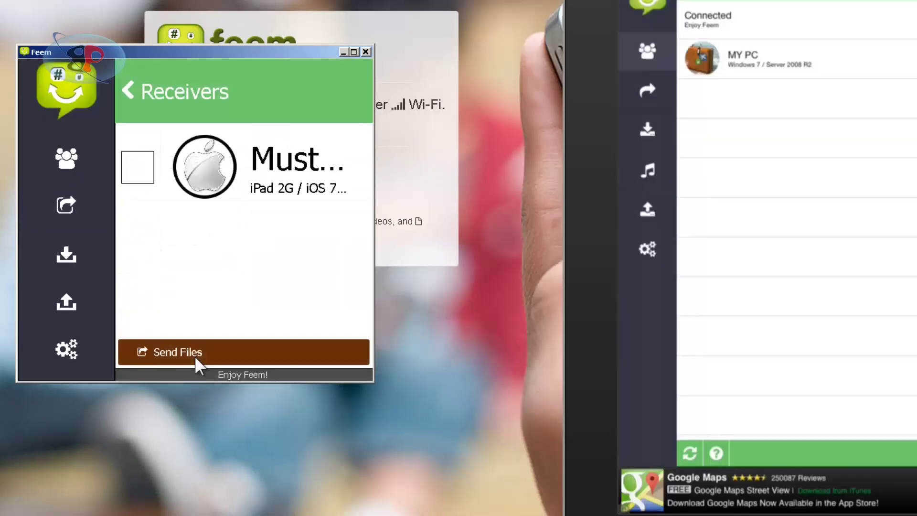
click(138, 170)
click(168, 352)
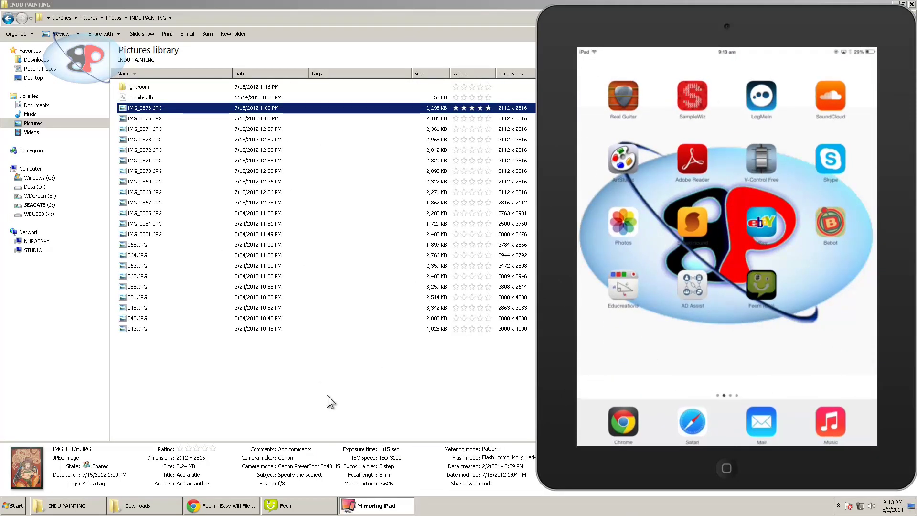
Add Aria.mp3 from Music > Songs and send it to the iPad.
click(318, 507)
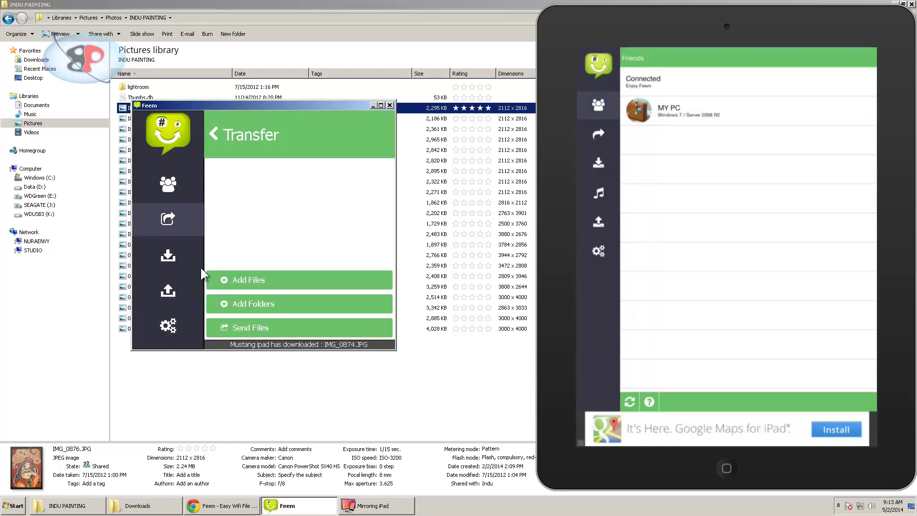
click(234, 280)
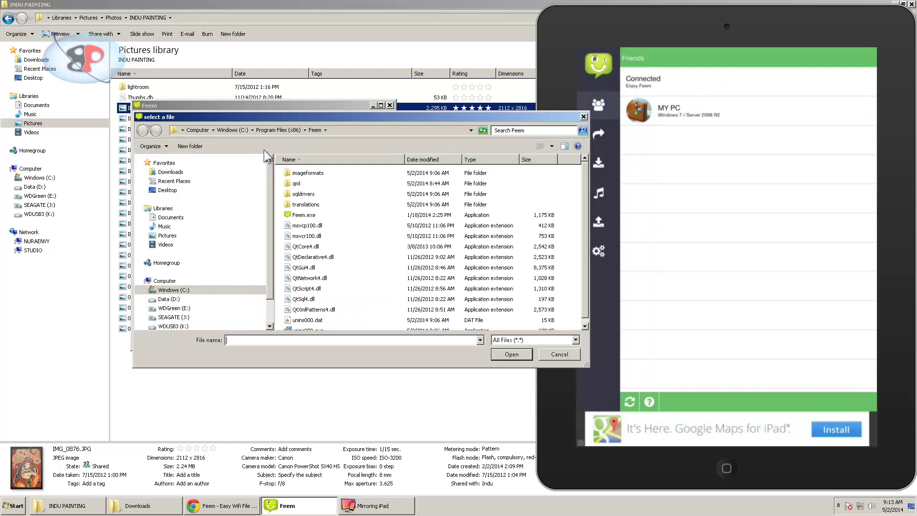
click(199, 222)
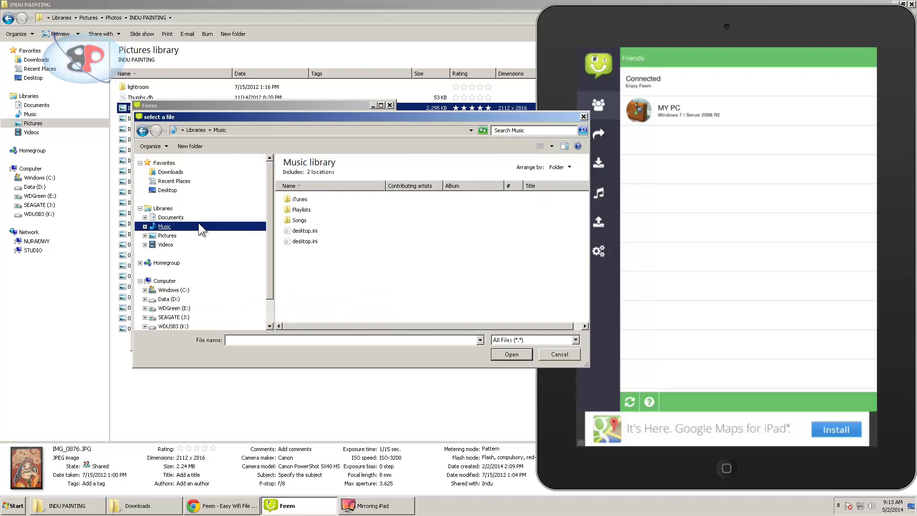
double_click(301, 220)
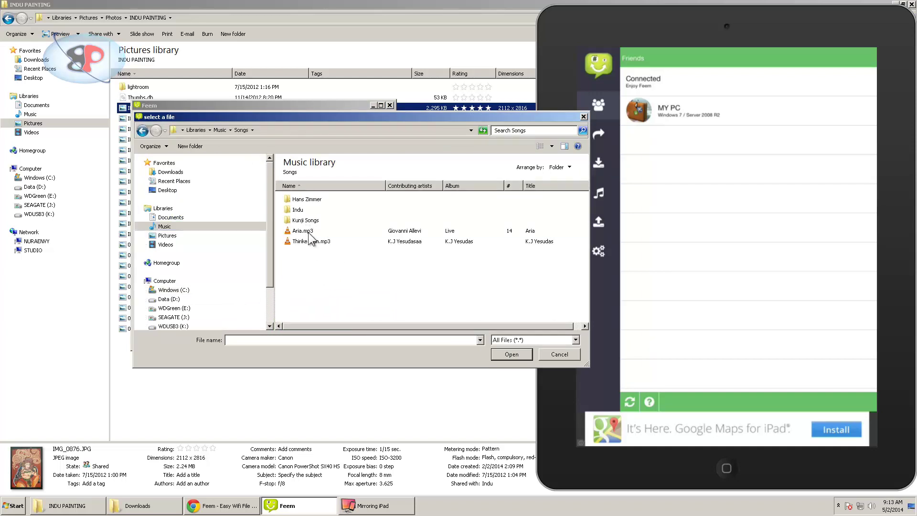
double_click(306, 231)
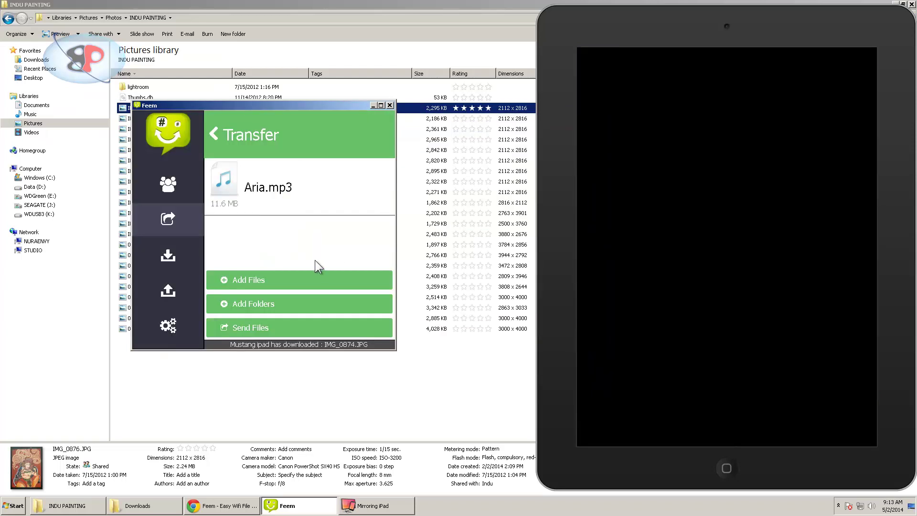
click(256, 323)
click(261, 323)
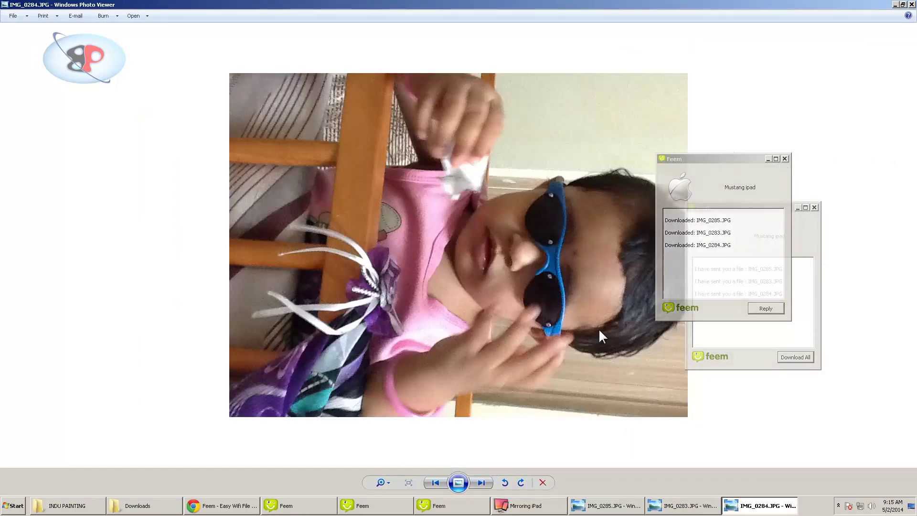
Dismiss both Feem download notices and return to the received photo IMG_0284.
click(785, 160)
click(815, 208)
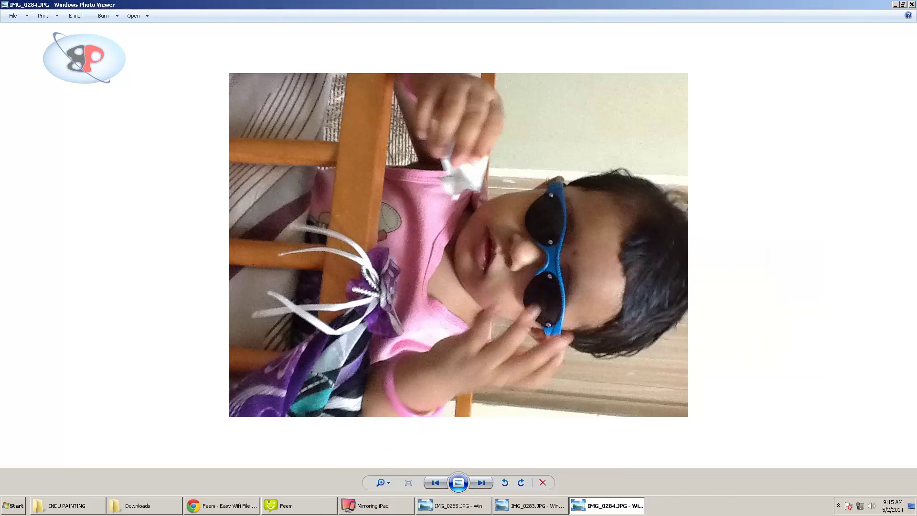
click(481, 482)
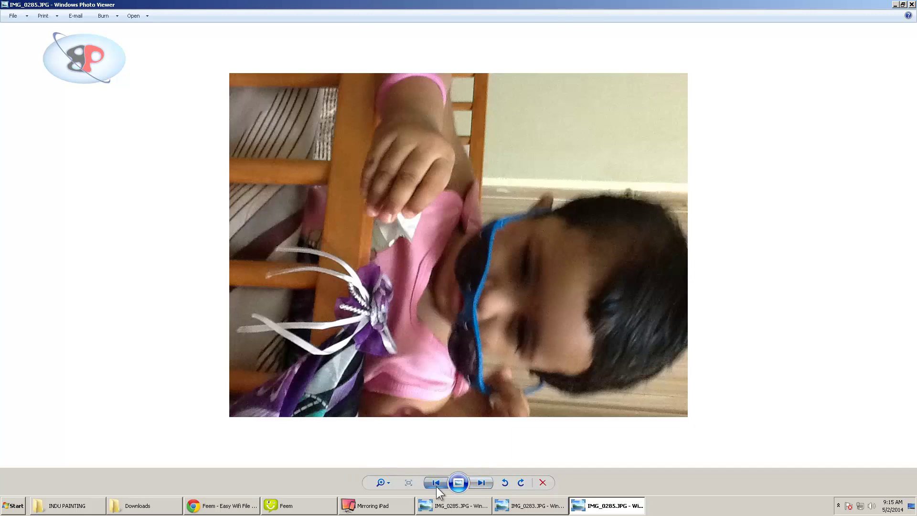
click(437, 487)
Open IMG_0284.JPG's Properties and check its saved location in Documents.
right_click(115, 225)
click(153, 309)
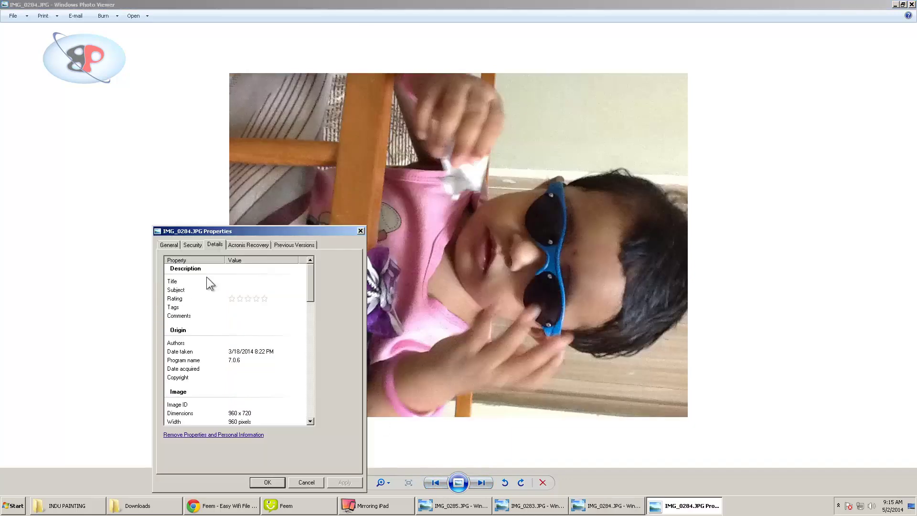
click(173, 243)
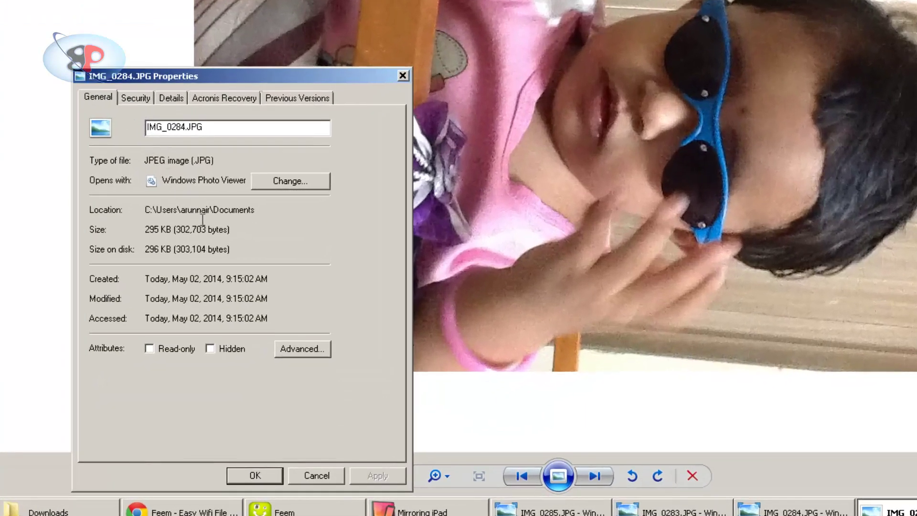
drag(163, 211, 220, 214)
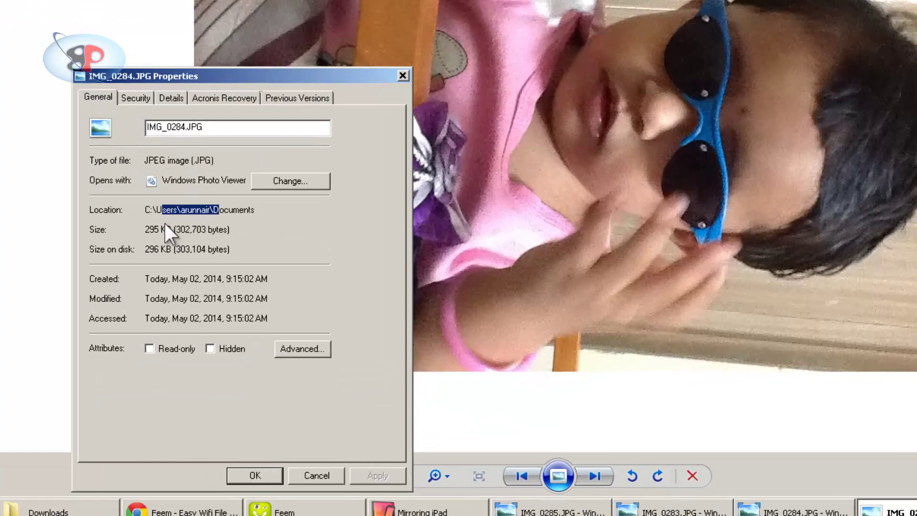
Close the properties and select IMG_0283, IMG_0284 and IMG_0285.JPG in the Documents library.
click(314, 474)
click(10, 505)
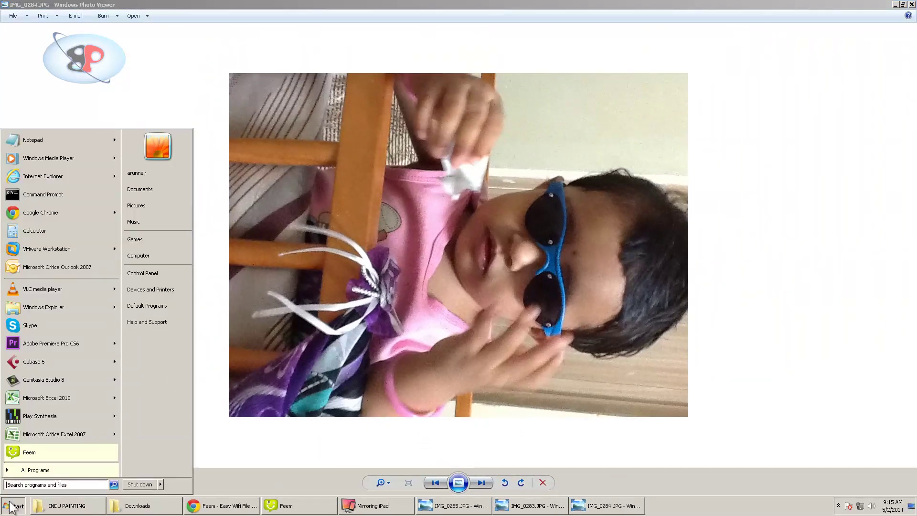
click(159, 191)
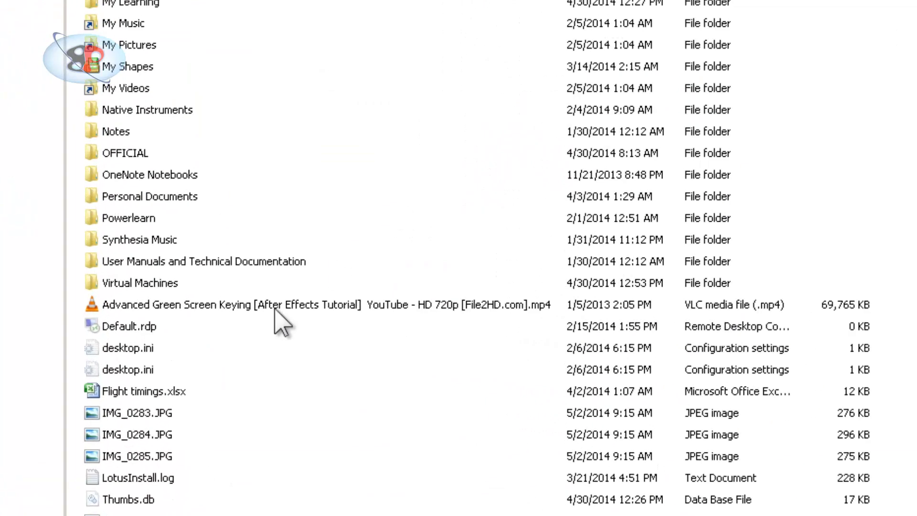
click(165, 415)
click(165, 435)
click(167, 455)
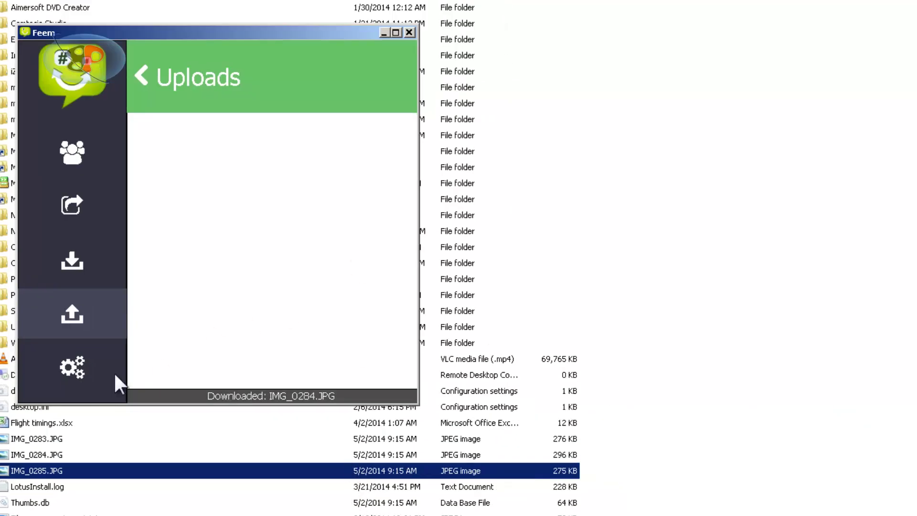
Open Feem's settings, keep Documents as the downloads folder, and close them with Finish.
click(82, 361)
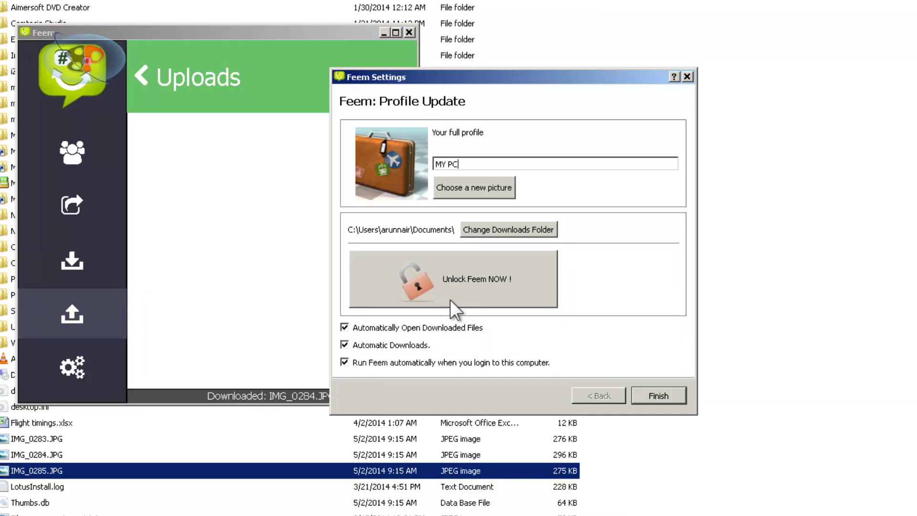
click(520, 230)
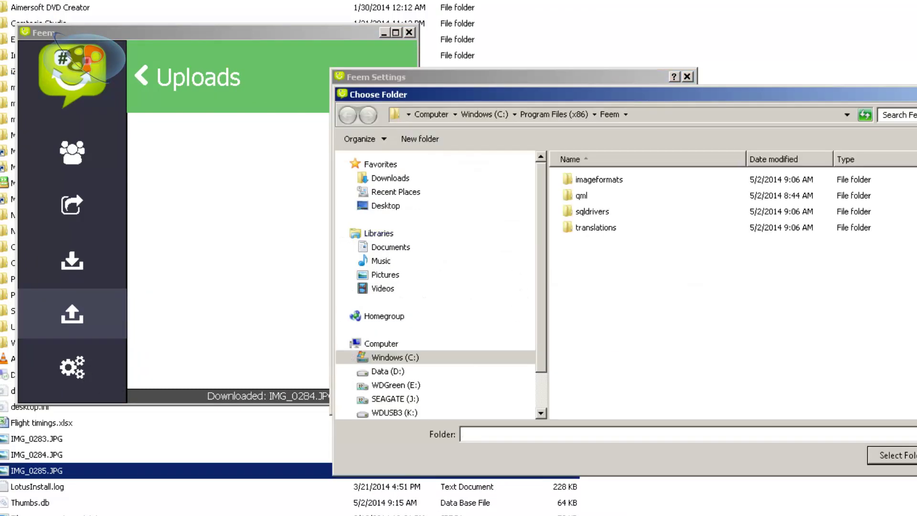
key(Escape)
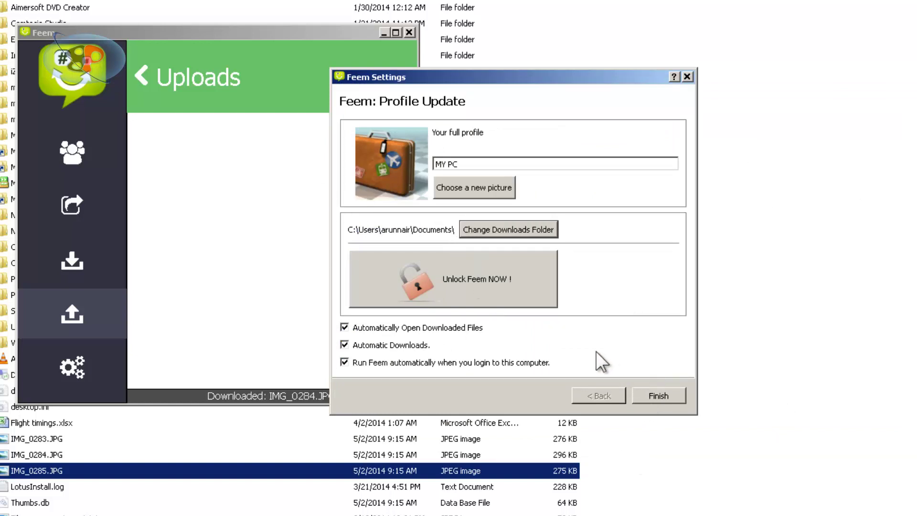
drag(467, 164, 401, 185)
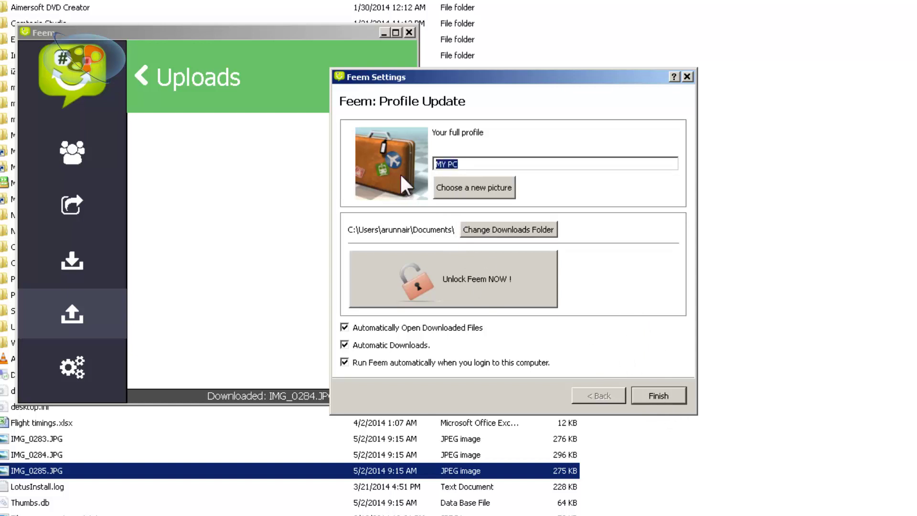
drag(471, 164, 397, 179)
click(661, 403)
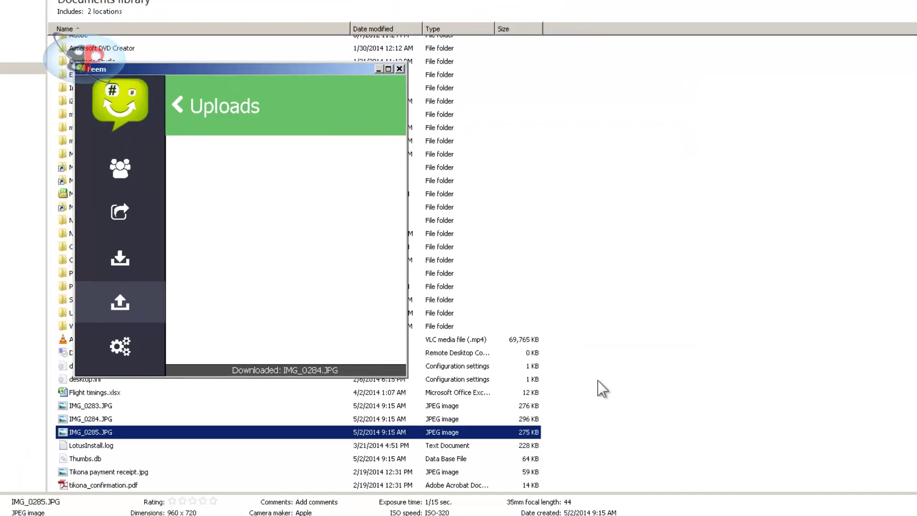